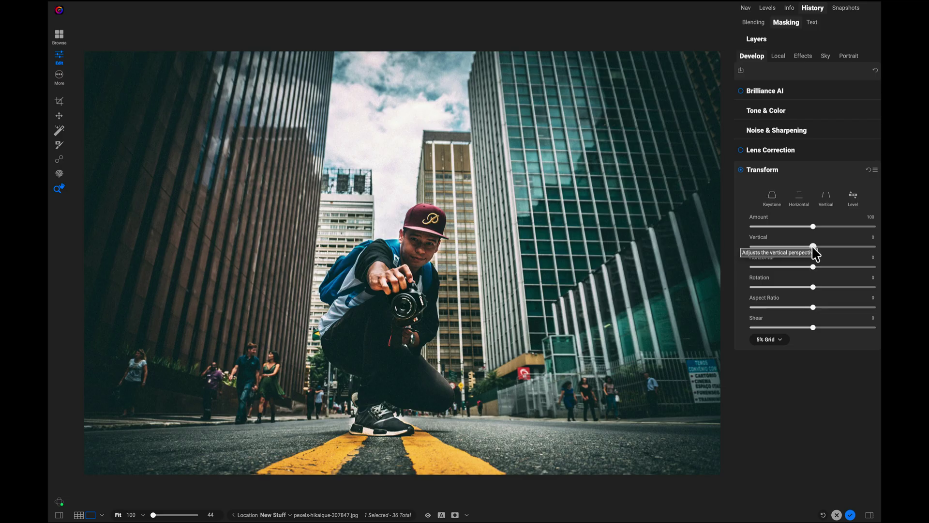
Correct the converging buildings in the street portrait by setting Vertical perspective to -26.6 and the overlay grid to 1%
left_click_drag(813, 248, 818, 248)
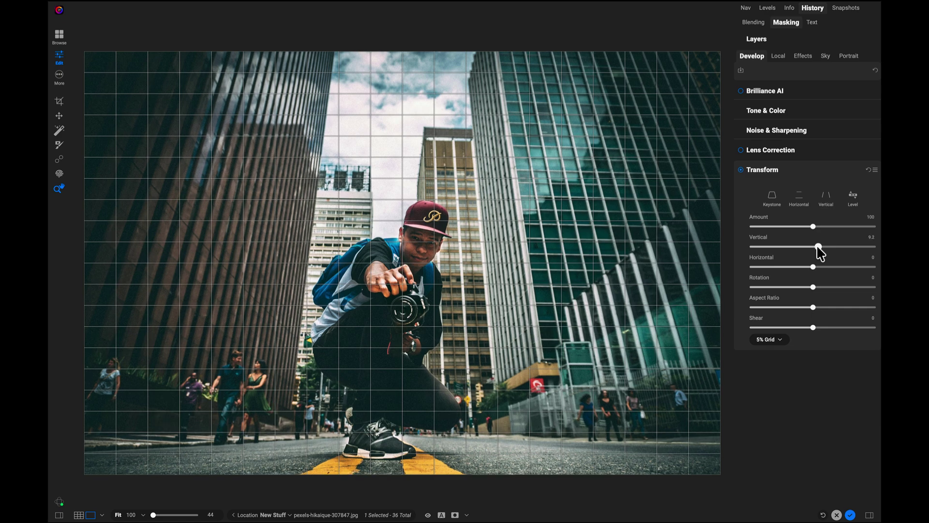
left_click_drag(817, 247, 797, 246)
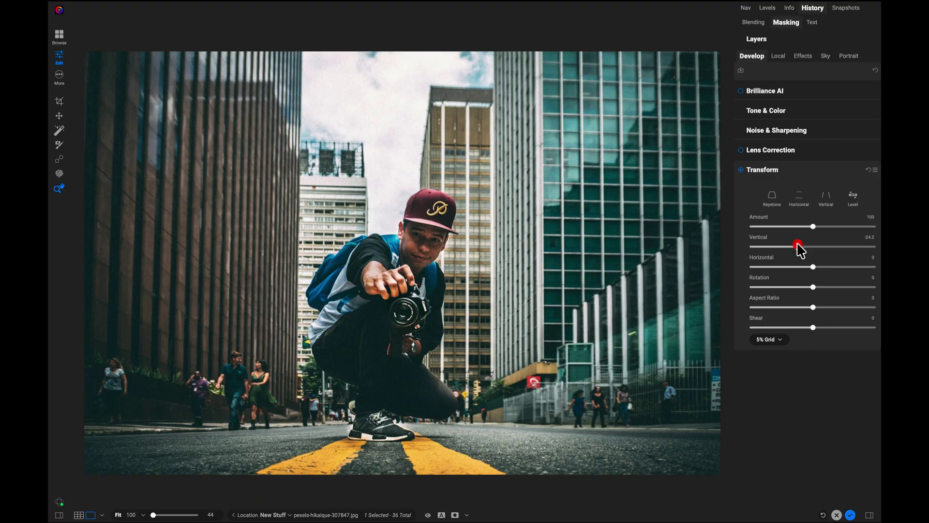
left_click(779, 339)
left_click(781, 346)
left_click_drag(799, 247, 796, 247)
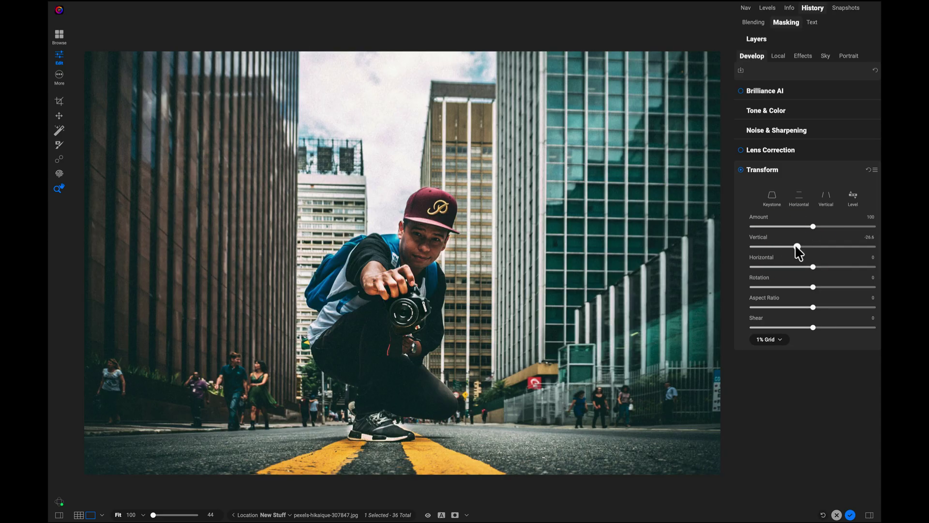
Reset the transform and apply a Vertical correction with guides along the dark tower's inner edge and a façade line of the glass tower
left_click(868, 170)
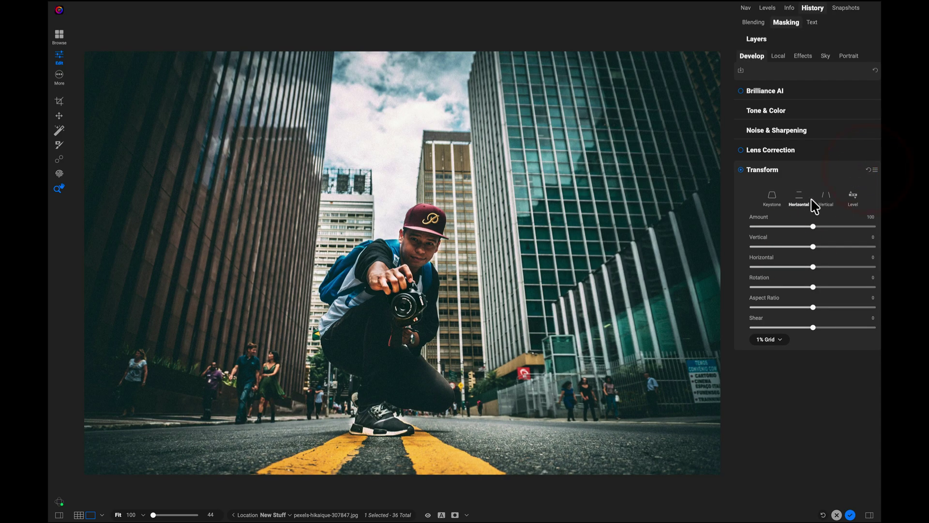
left_click(828, 206)
left_click(828, 205)
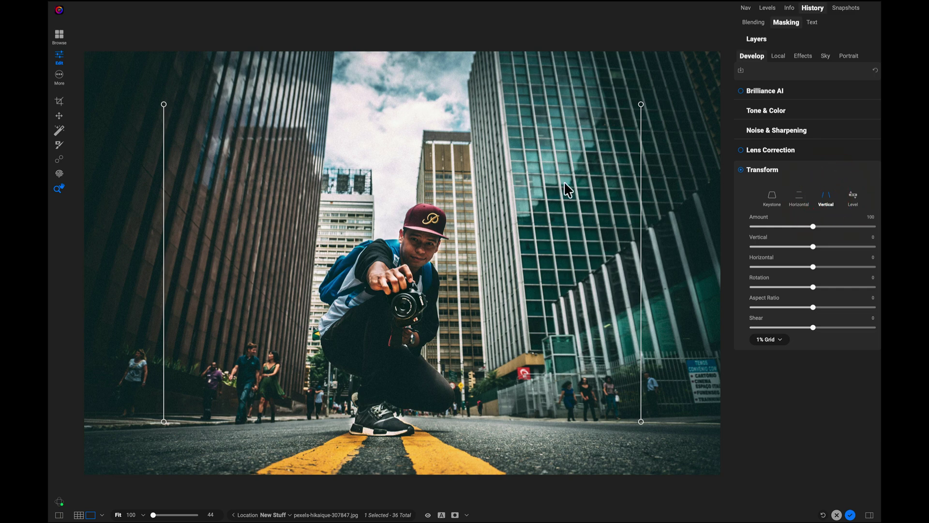
left_click_drag(163, 105, 335, 56)
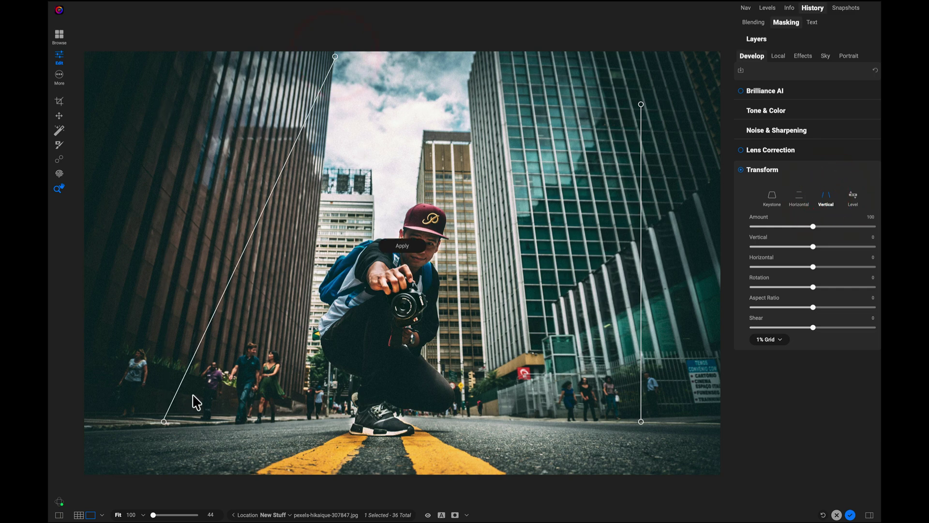
left_click_drag(163, 421, 304, 387)
left_click(304, 389)
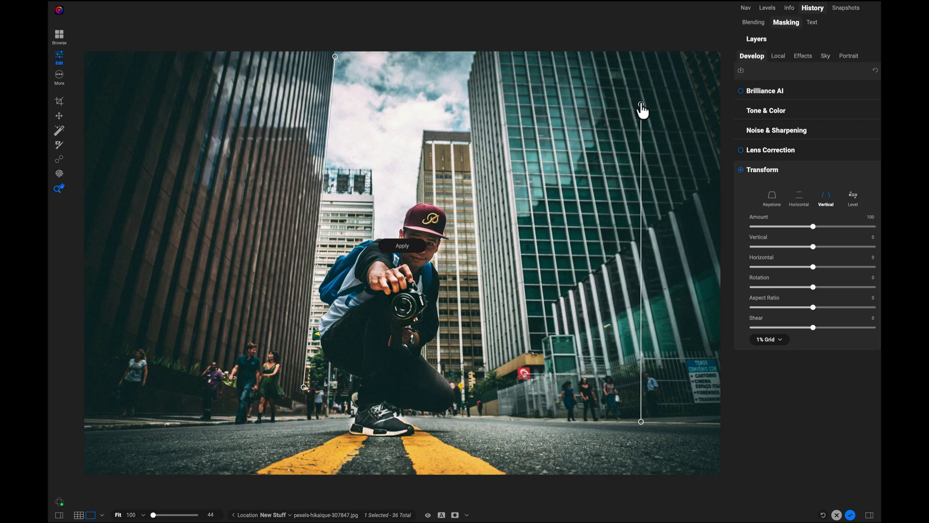
left_click_drag(641, 104, 497, 69)
left_click_drag(641, 422, 527, 357)
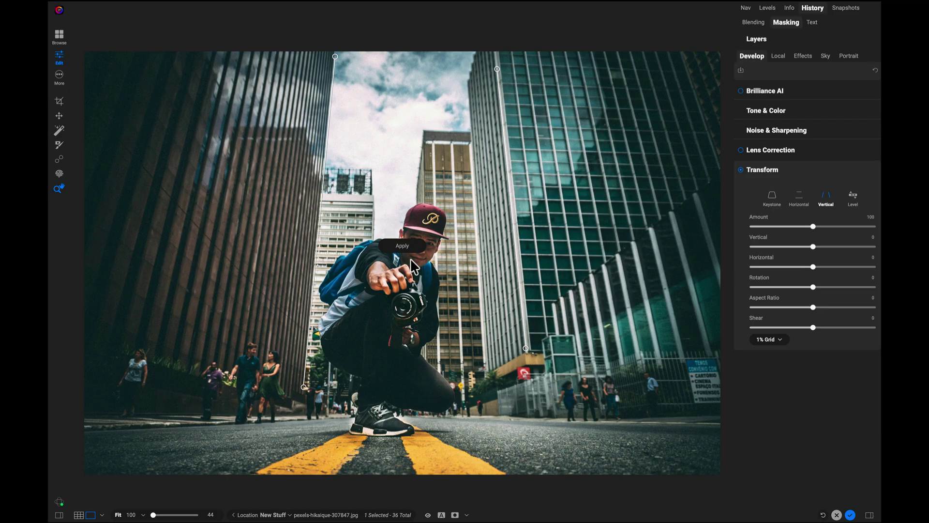
left_click(402, 245)
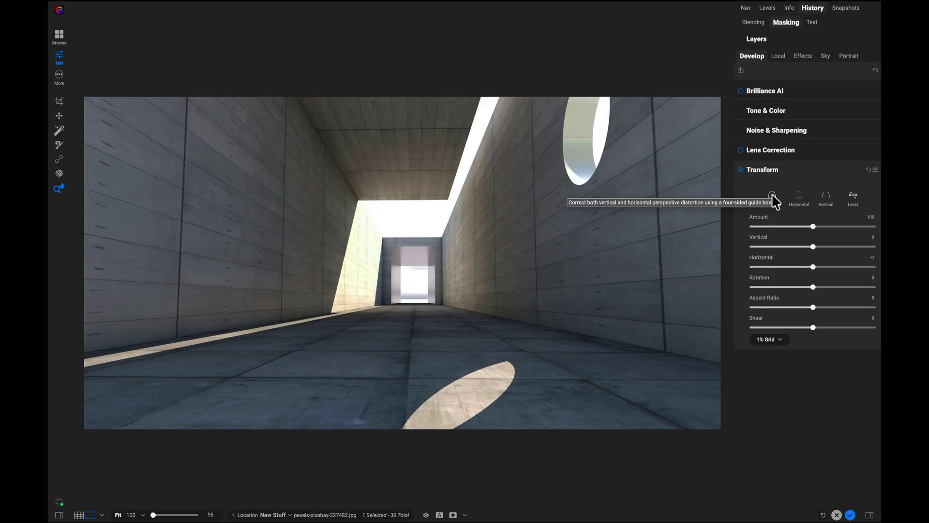
Start a Keystone correction on the concrete corridor photo and fit the guide box's corners roughly to the wall joints and floor seam
left_click(772, 196)
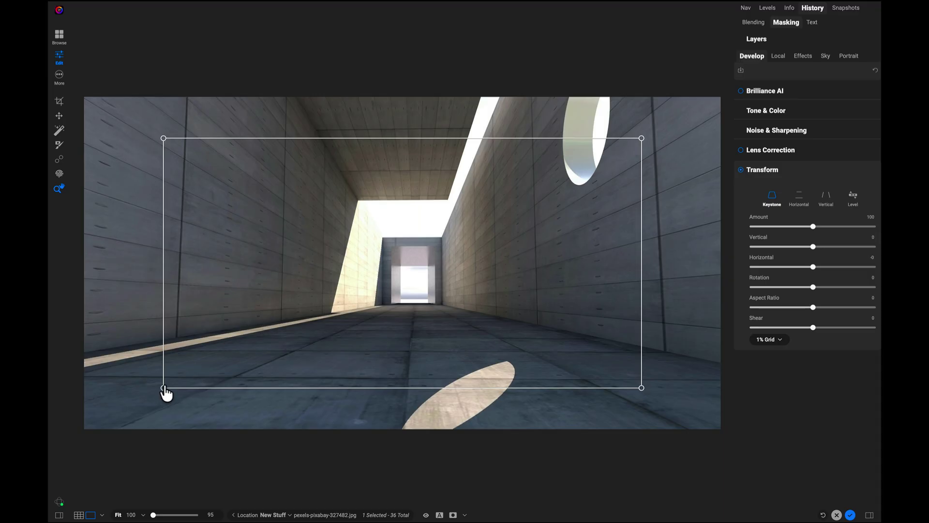
left_click_drag(164, 389, 166, 375)
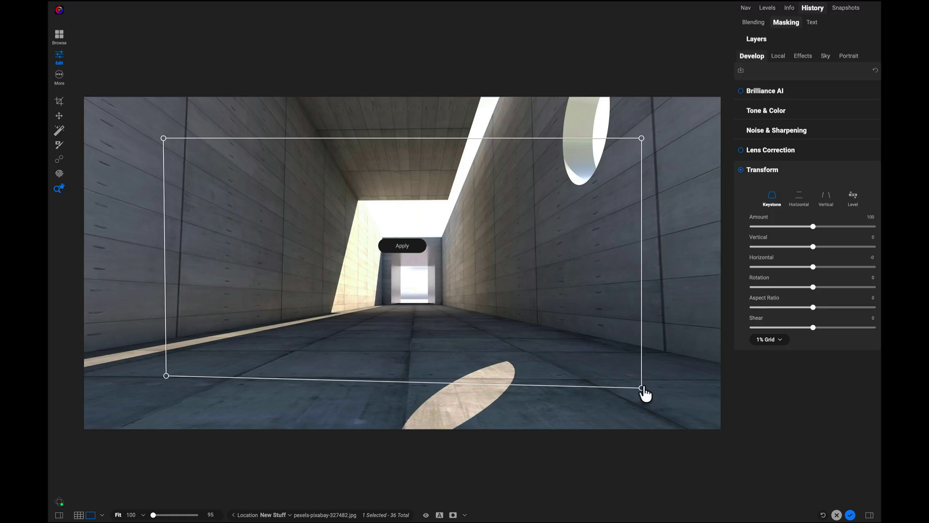
left_click_drag(643, 389, 668, 381)
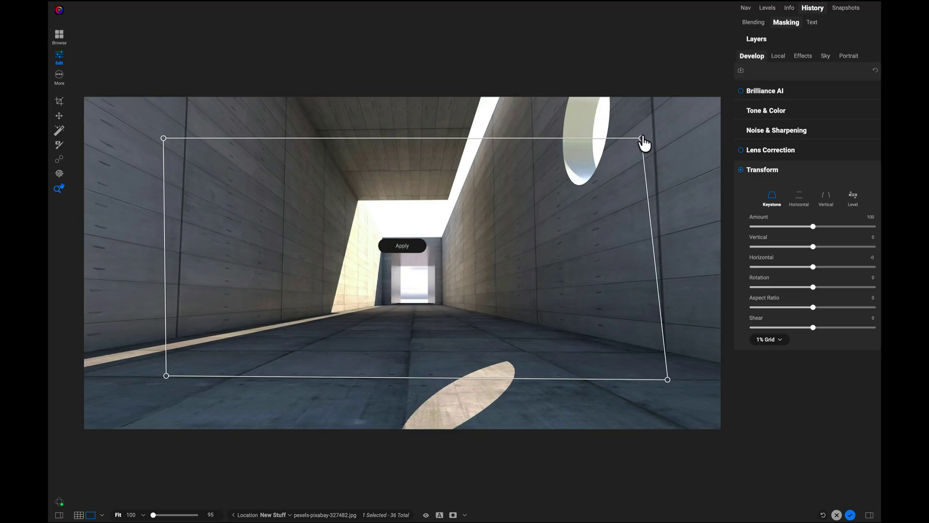
left_click_drag(642, 139, 639, 137)
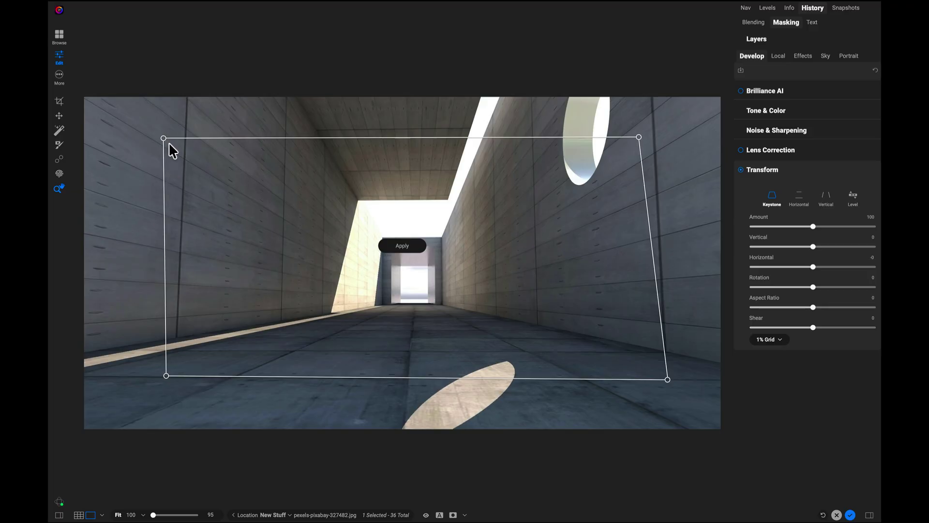
left_click_drag(165, 139, 185, 127)
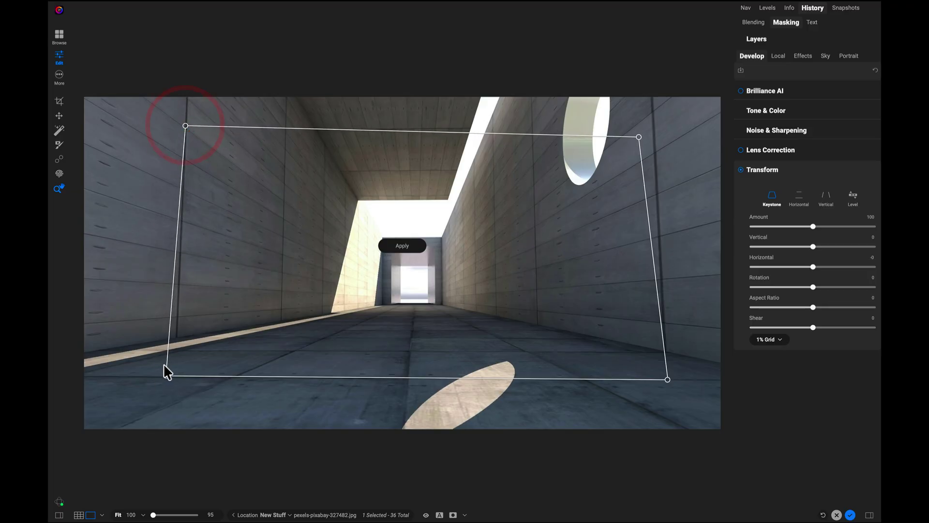
left_click_drag(167, 376, 175, 376)
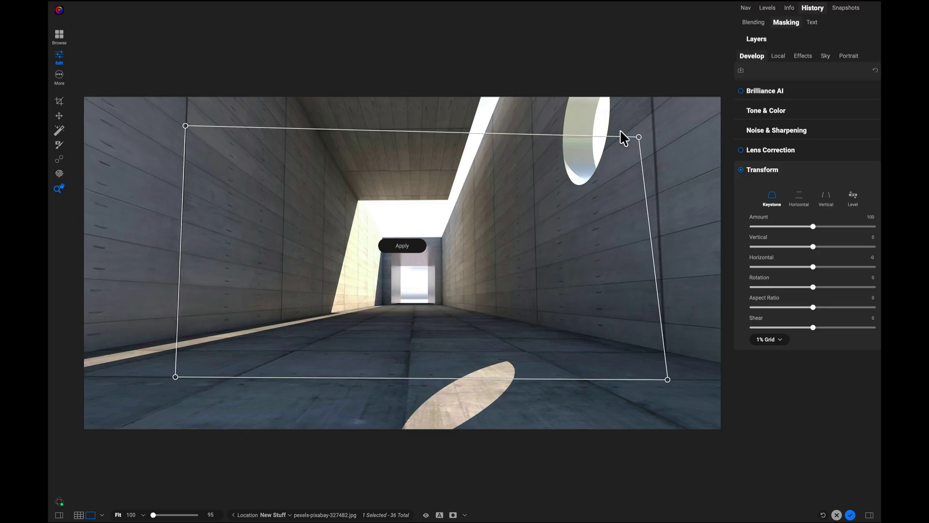
Refine the Keystone box's two upper corners and lower-right corner against the wall joints and floor seam, and apply the correction
left_click_drag(640, 137, 653, 125)
left_click_drag(189, 124, 186, 131)
left_click_drag(657, 127, 654, 124)
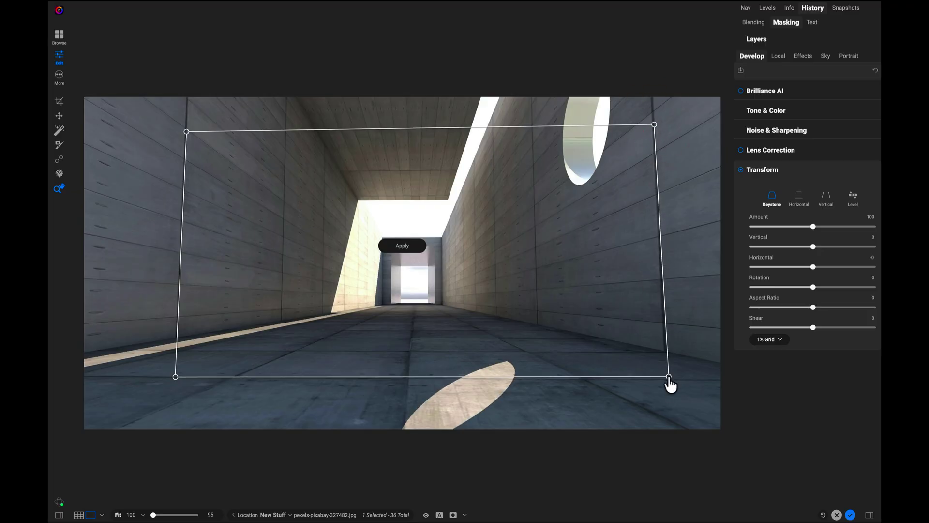
left_click_drag(669, 378, 667, 378)
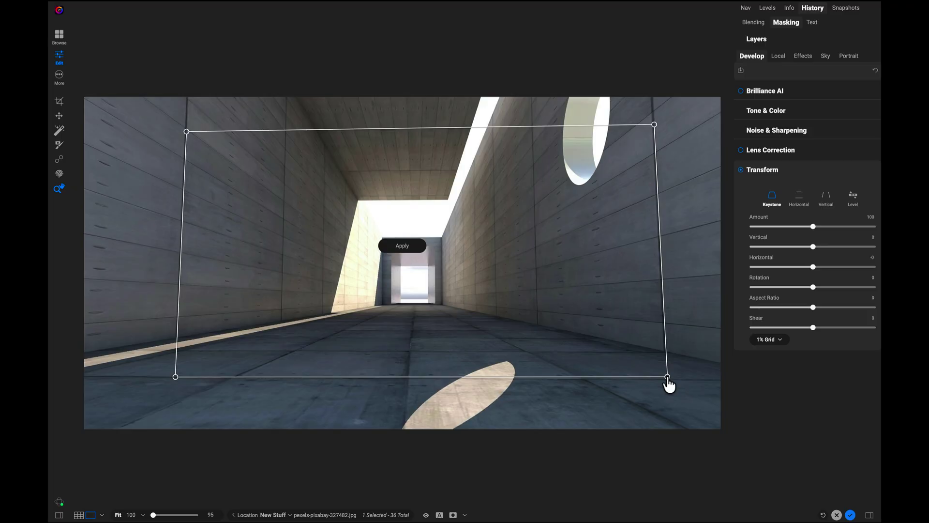
left_click_drag(667, 376, 668, 378)
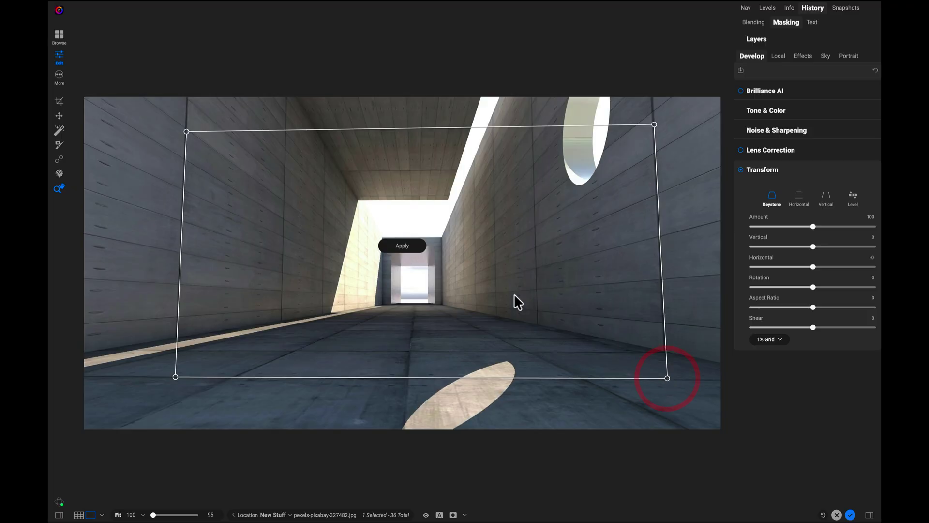
left_click(402, 246)
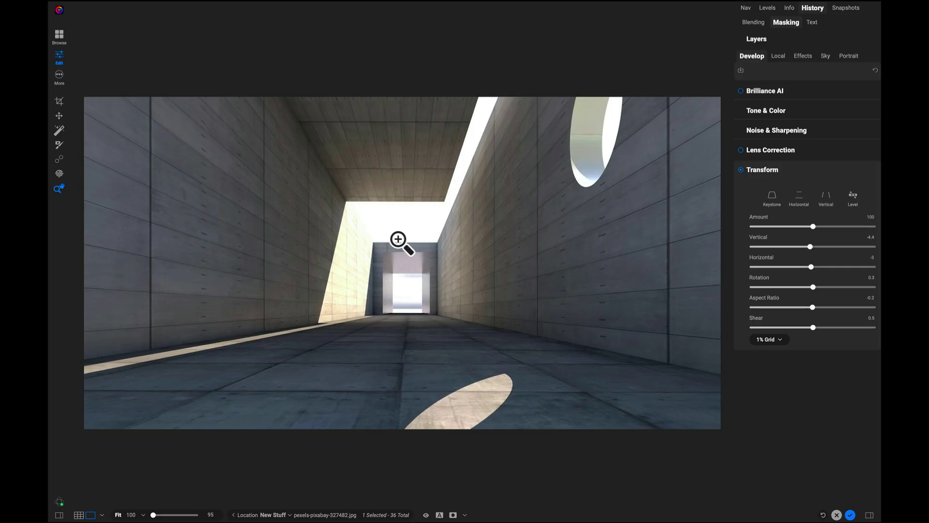
Compare the corridor photo with and without the Transform correction, try an Amount of 86, and restore the default Amount
left_click(742, 169)
left_click(742, 170)
mouse_move(813, 226)
left_mouse_down()
mouse_move(764, 229)
mouse_move(857, 227)
mouse_move(754, 226)
mouse_move(850, 228)
mouse_move(781, 227)
mouse_move(823, 228)
mouse_move(805, 228)
left_mouse_up()
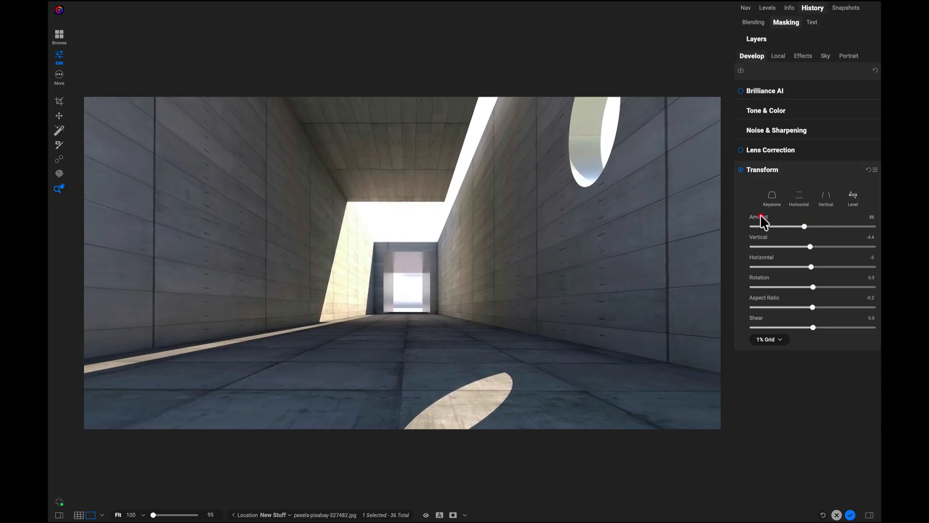
double_click(759, 219)
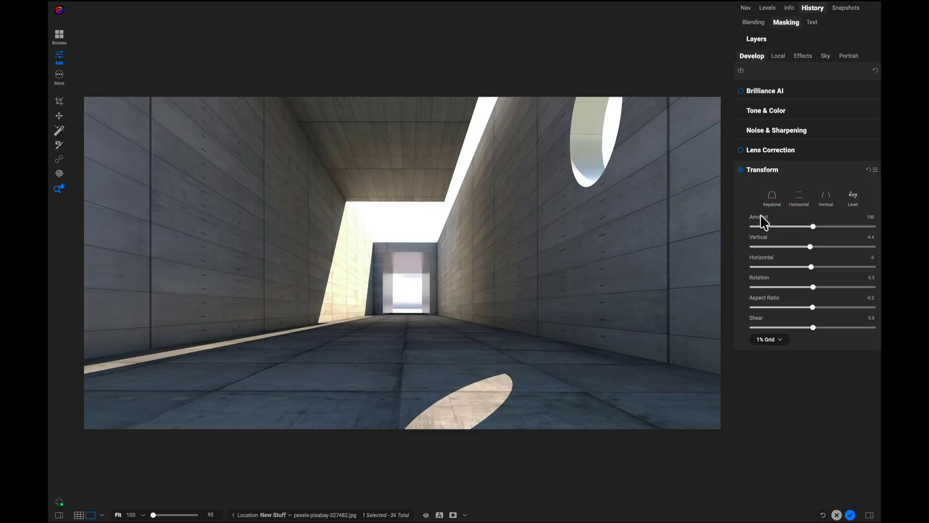